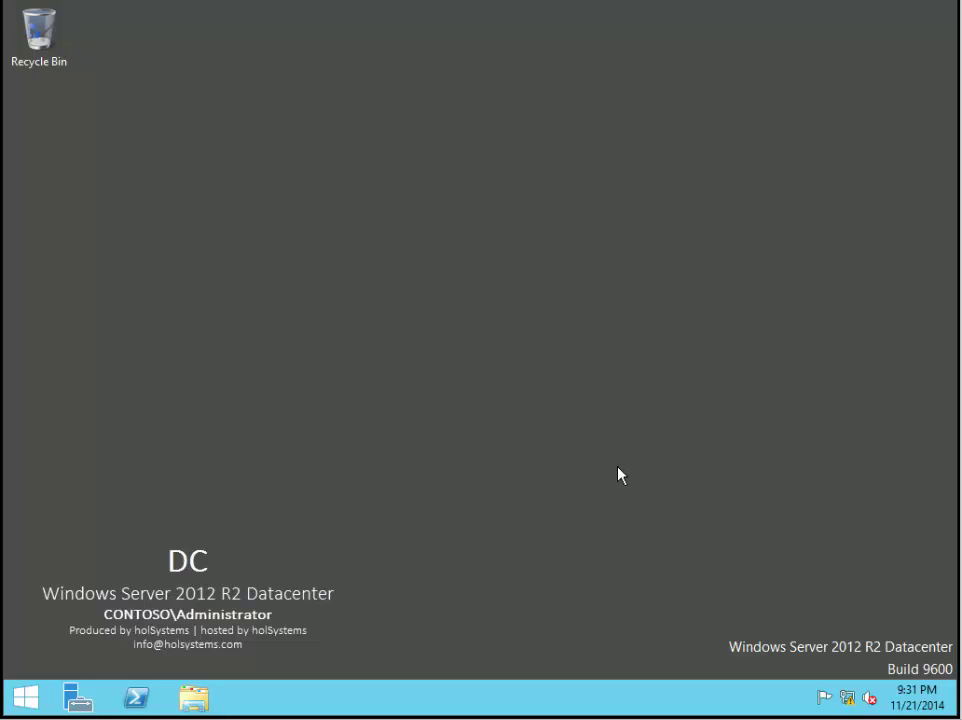
# From the network tray icon, open Network and Sharing Center's adapter list and select Ethernet.
pyautogui.rightClick(848, 699)
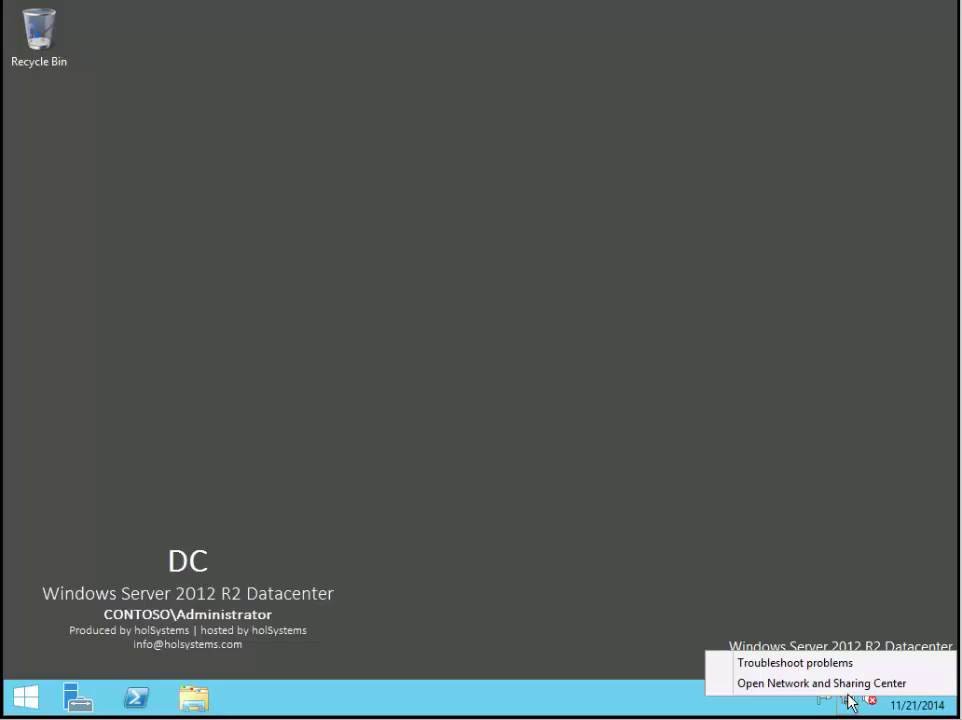
pyautogui.click(785, 687)
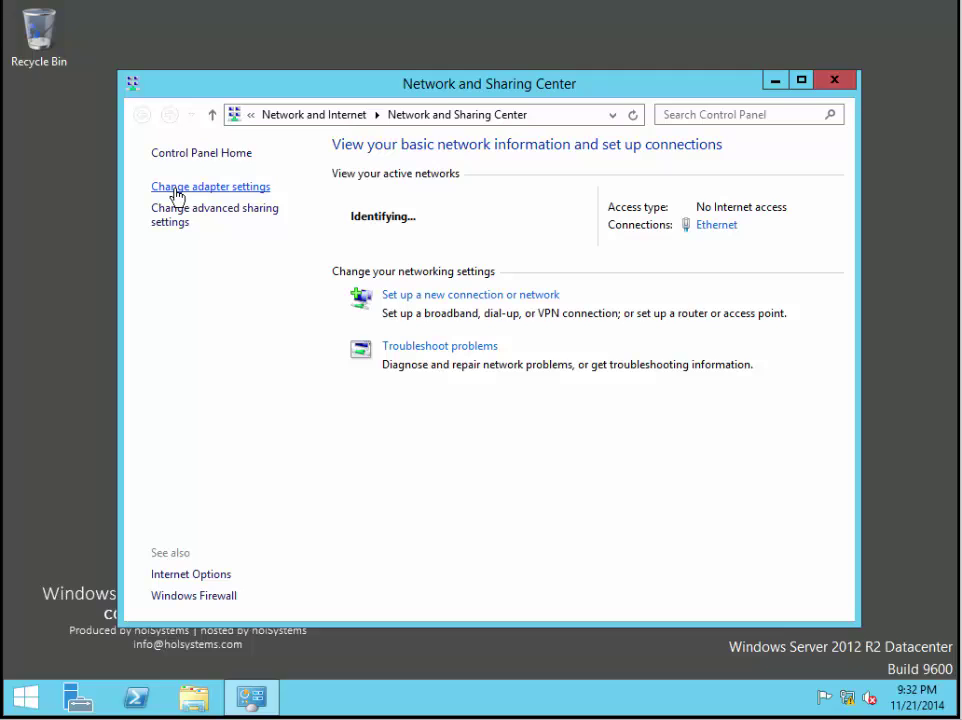
pyautogui.click(177, 188)
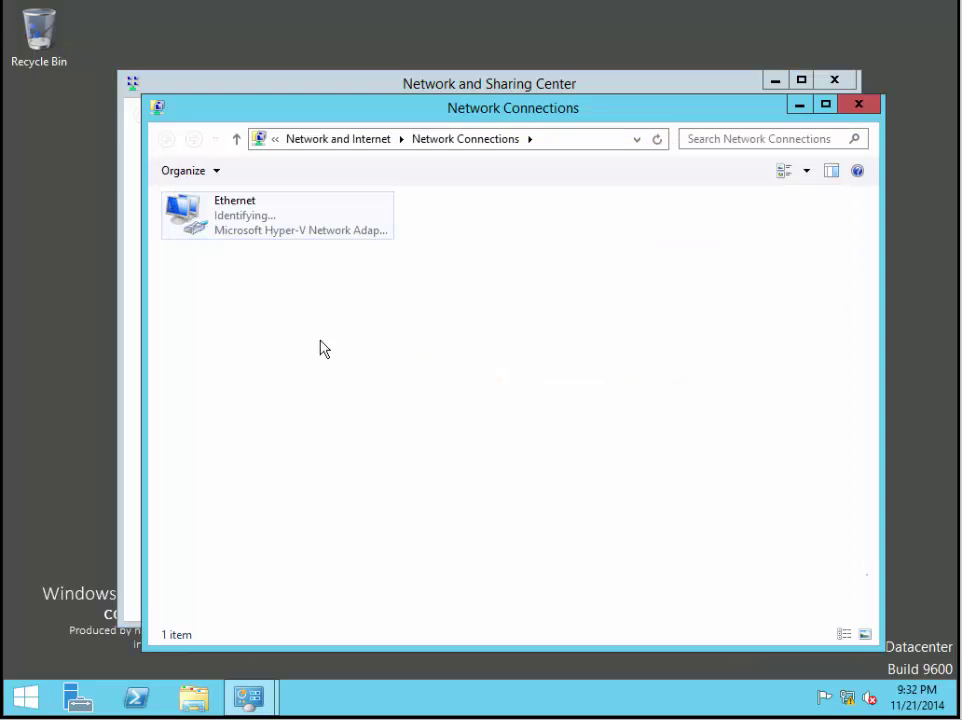
pyautogui.click(251, 218)
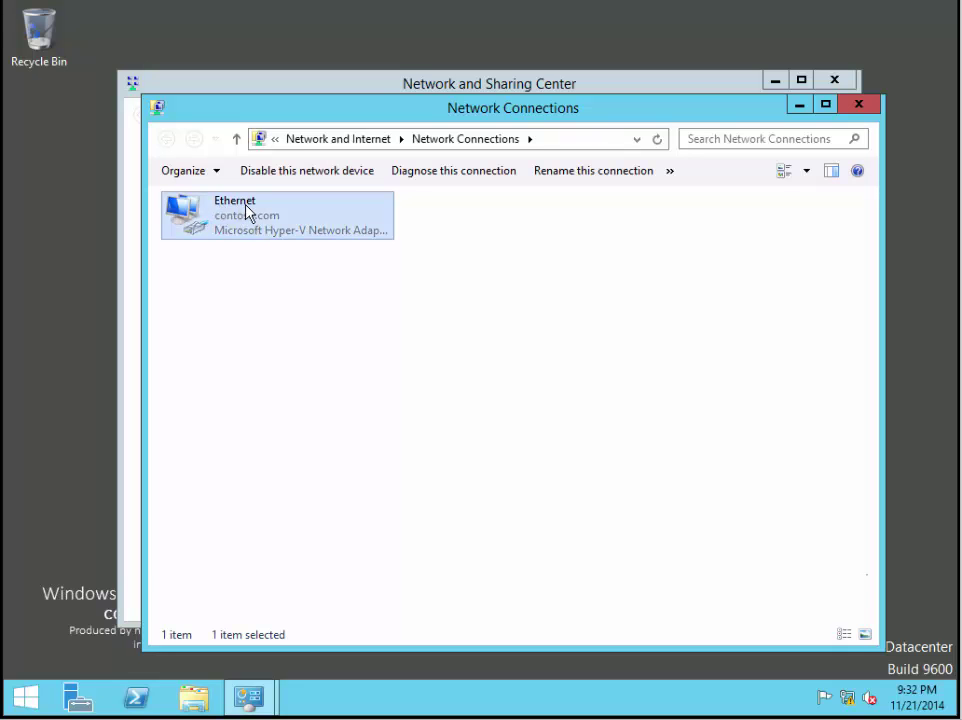
# Open the Internet Protocol Version 4 (TCP/IPv4) properties of the Ethernet adapter.
pyautogui.rightClick(247, 213)
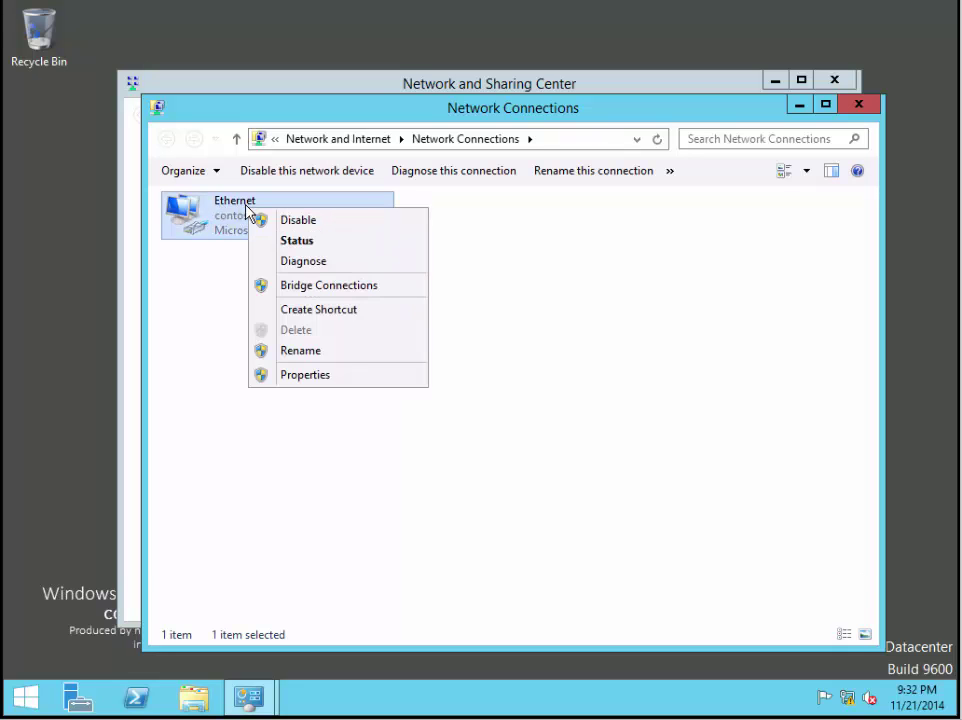
pyautogui.click(294, 378)
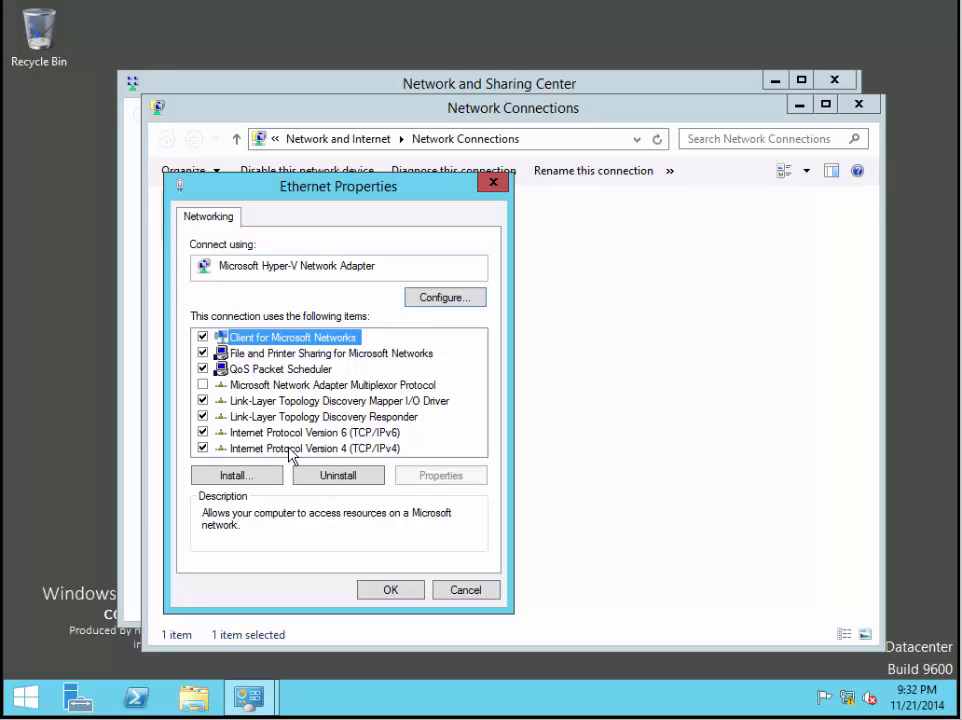
pyautogui.click(287, 450)
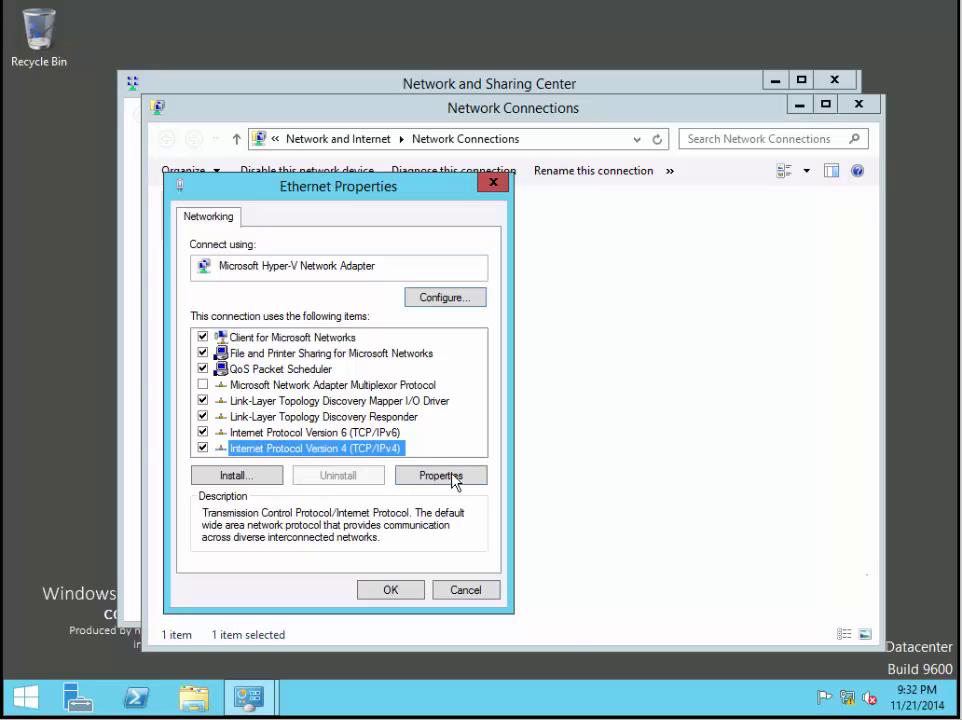
pyautogui.click(452, 477)
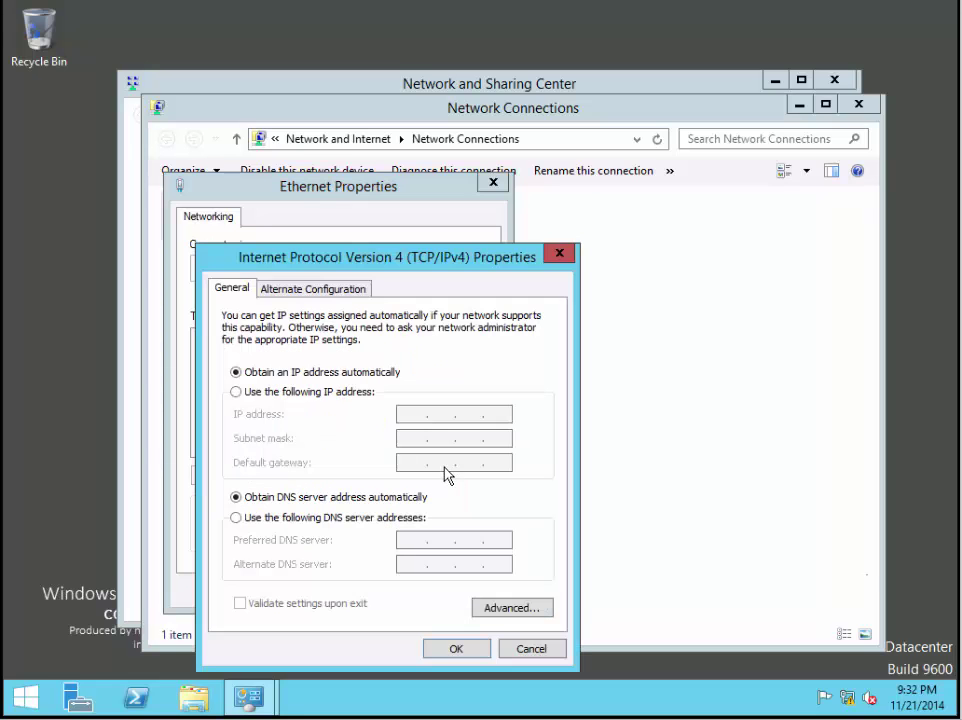
# Switch to a manual IP address of 10.10.10.1 with the default 255.0.0.0 subnet mask.
pyautogui.click(237, 392)
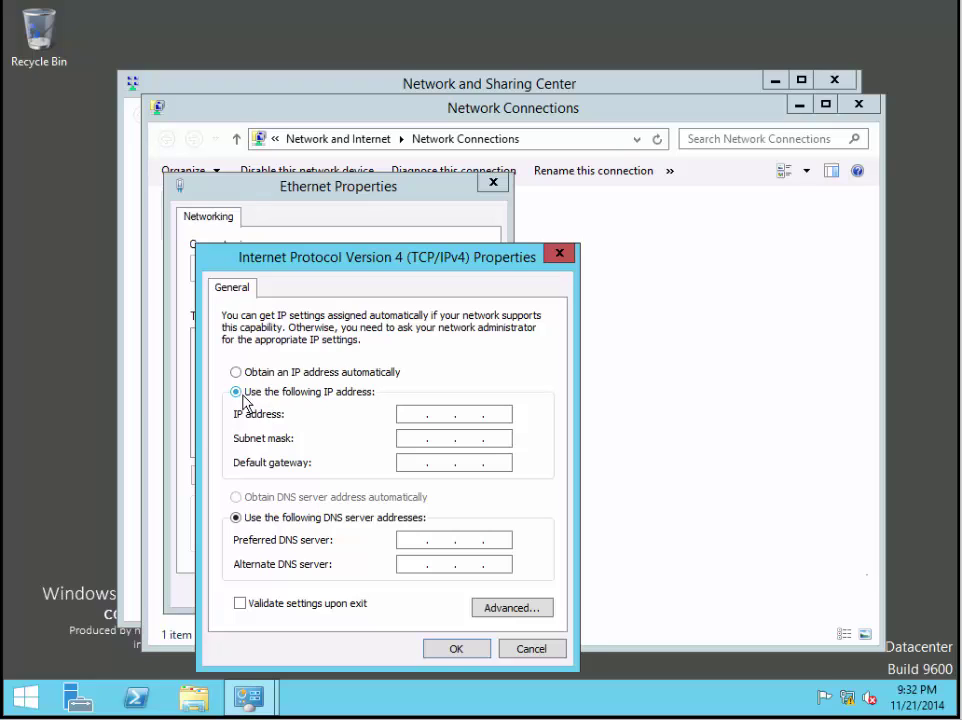
pyautogui.click(407, 412)
pyautogui.write('10 . 10 . 10 . 1')
pyautogui.click(415, 440)
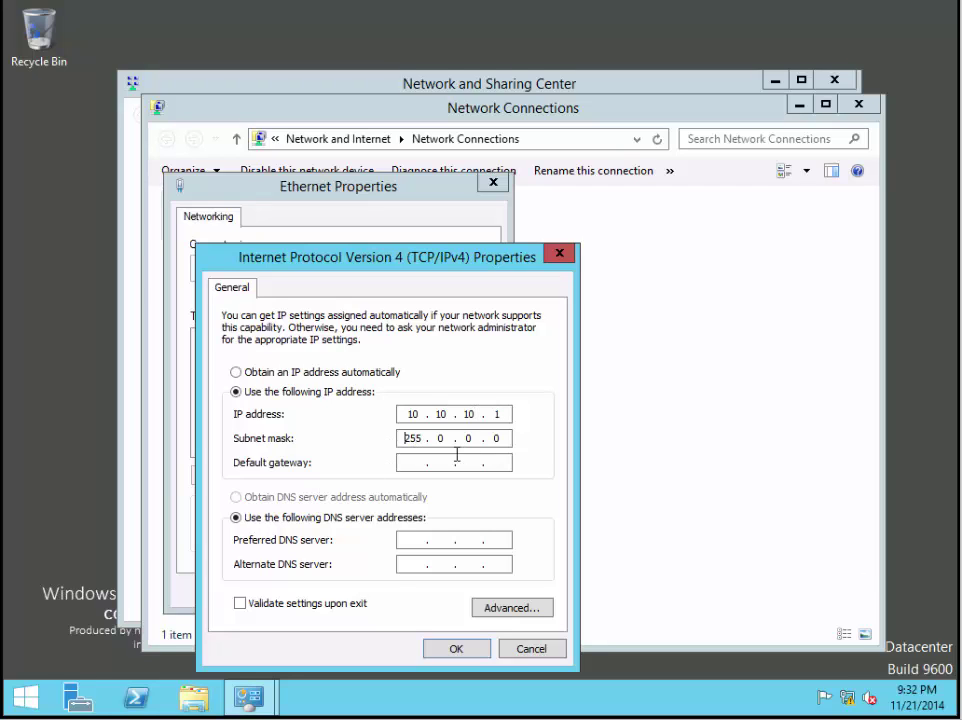
pyautogui.moveTo(409, 446); pyautogui.dragTo(438, 445)
pyautogui.click(414, 462)
# Enter 10.10.10.1 as the preferred DNS server.
pyautogui.click(415, 543)
pyautogui.write('10.10.10.')
pyautogui.write('1')
# Confirm the IPv4 and Ethernet Properties dialogs, then close both network windows.
pyautogui.click(456, 650)
pyautogui.click(393, 590)
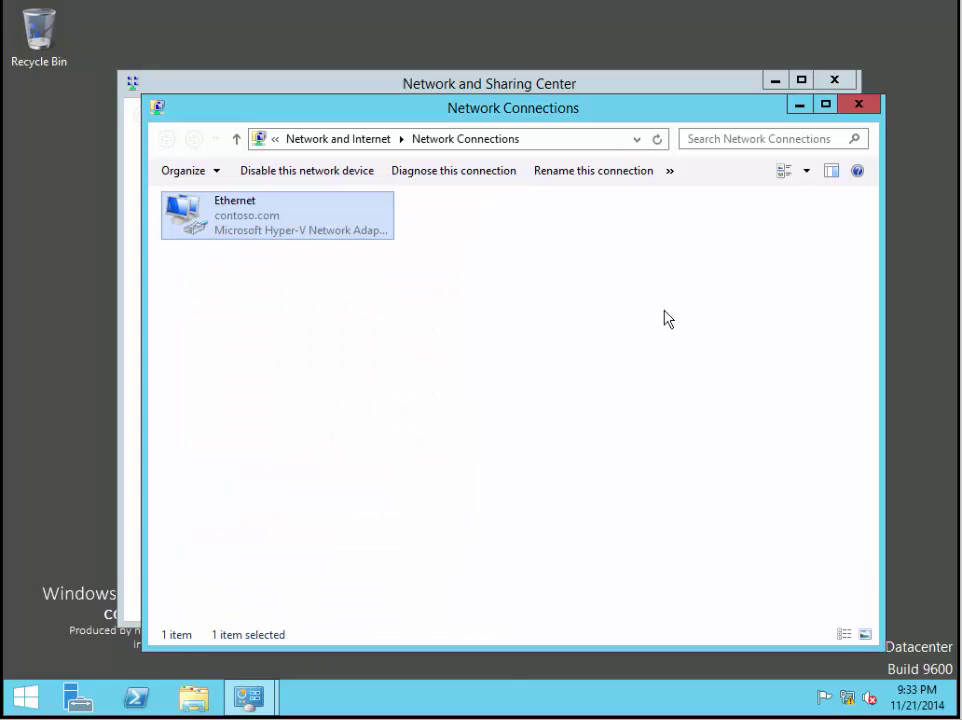
pyautogui.click(858, 104)
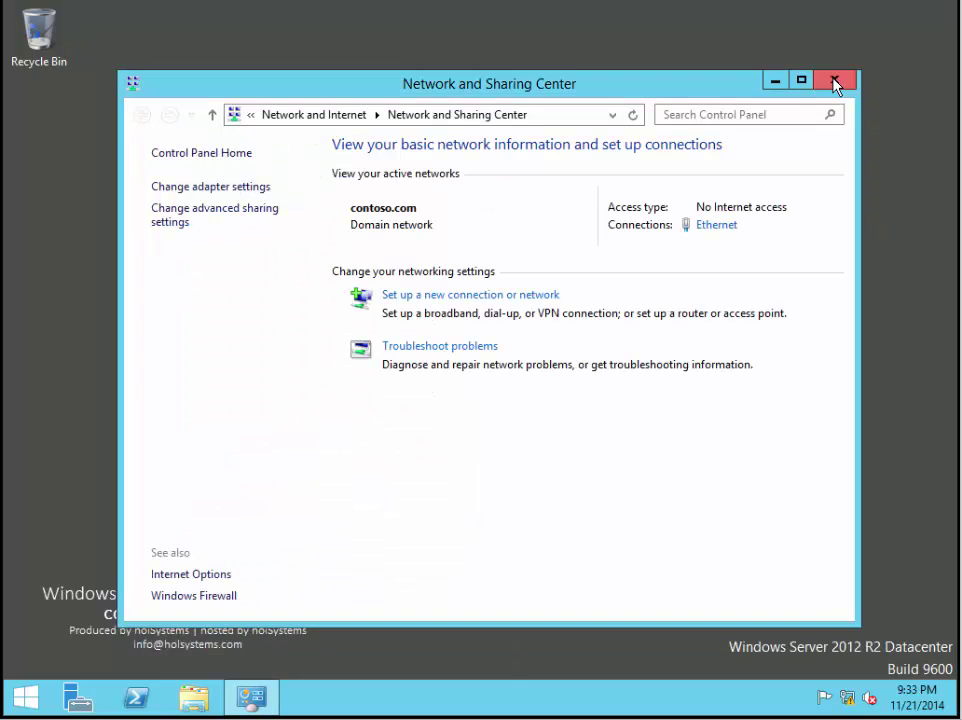
pyautogui.click(835, 82)
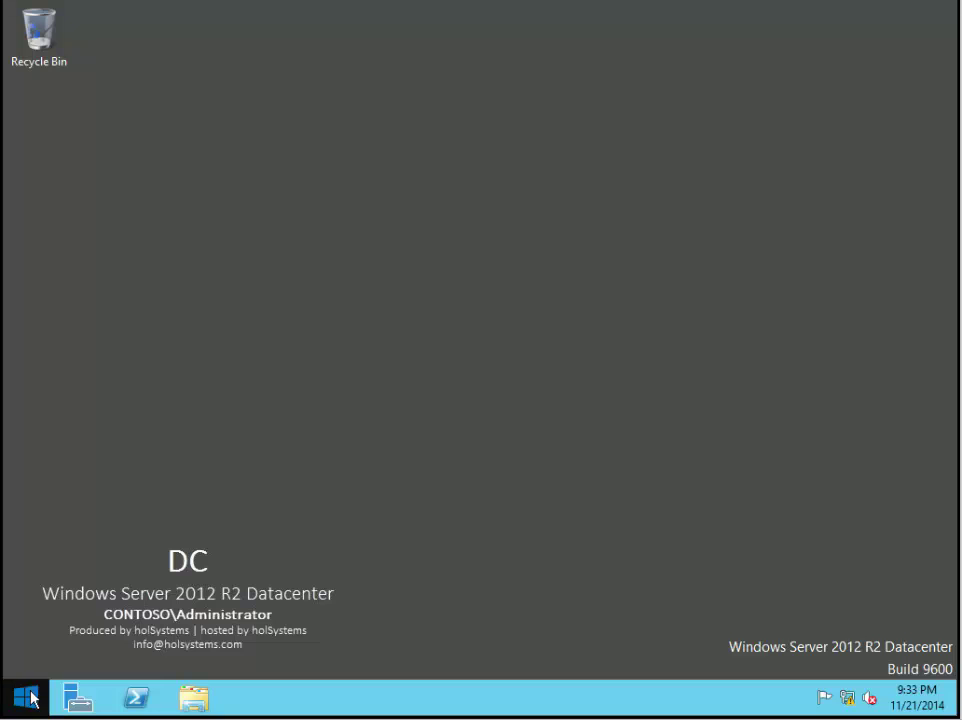
# Search the Start screen for cmd and launch Command Prompt.
pyautogui.press('super')
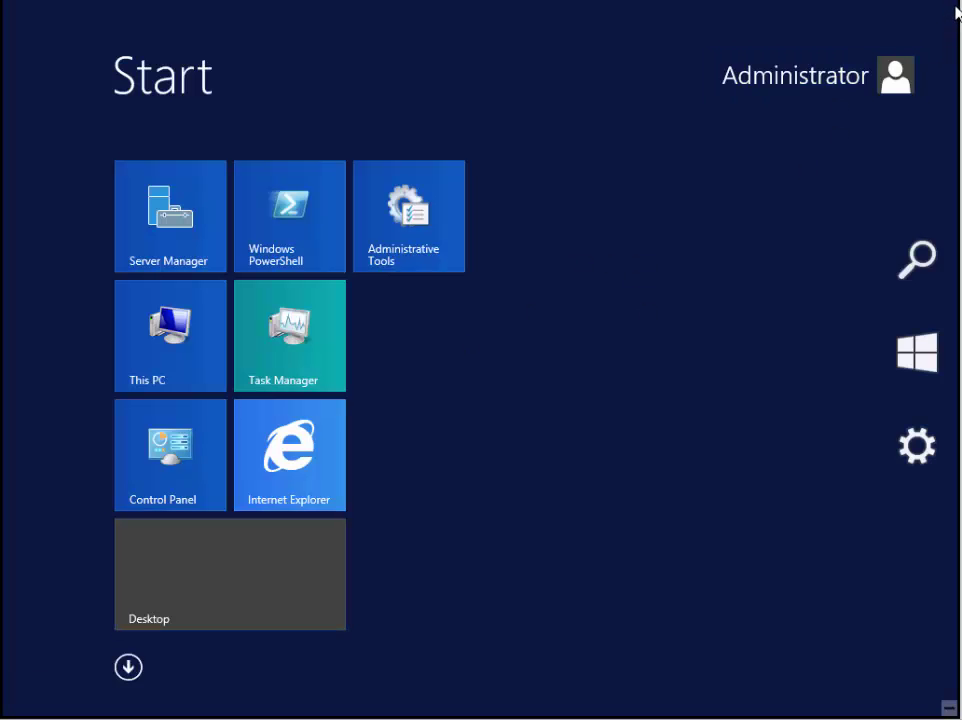
pyautogui.click(918, 263)
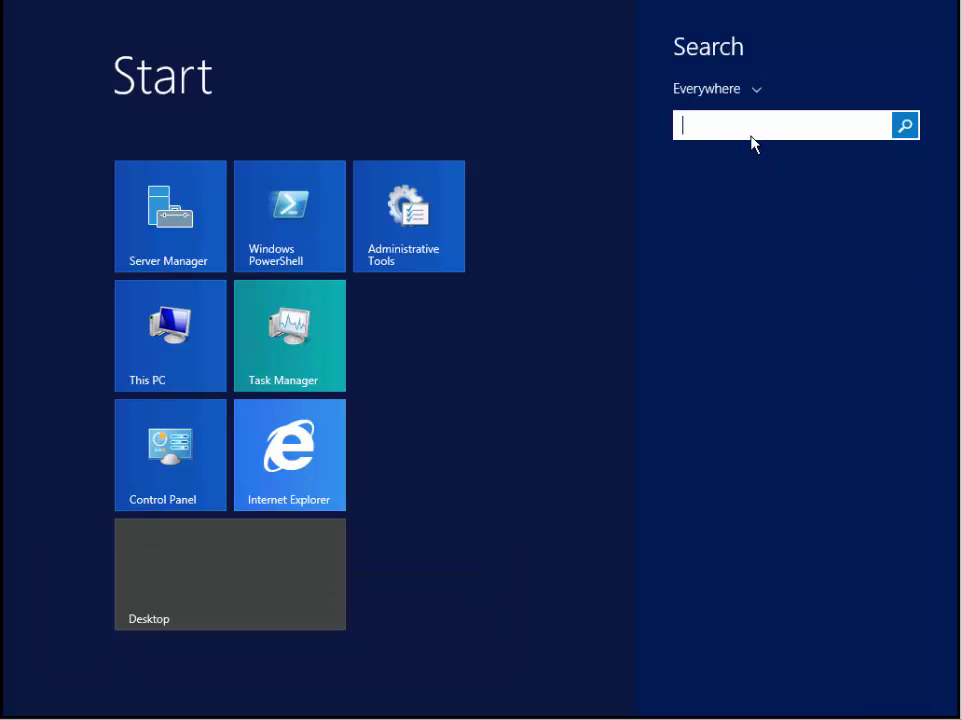
pyautogui.write('cmd')
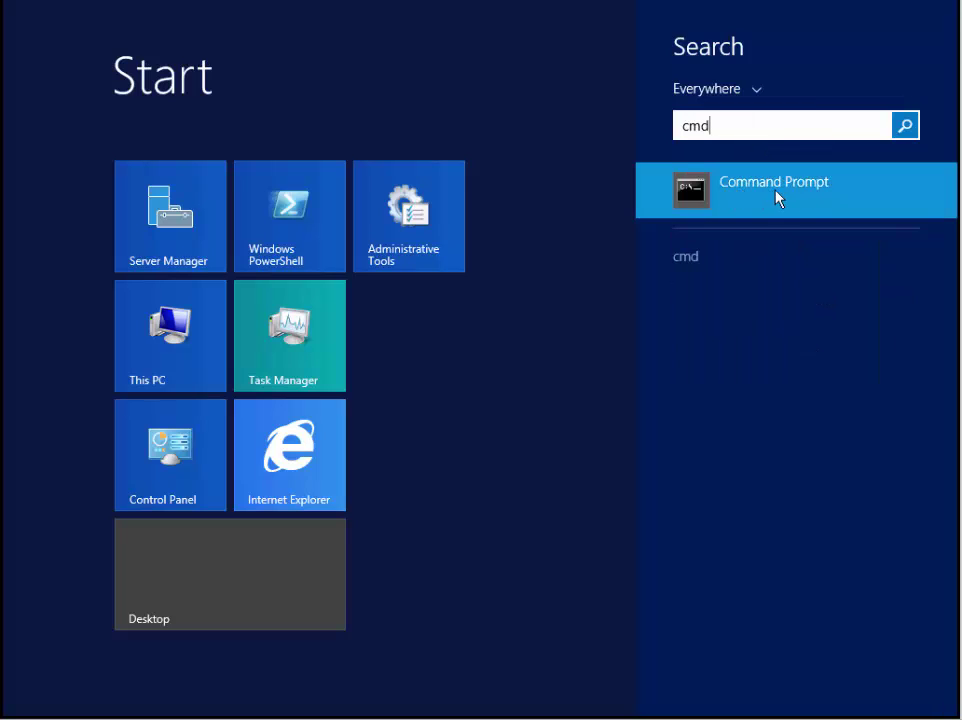
pyautogui.click(762, 193)
# Run ipconfig to verify Ethernet shows IPv4 10.10.10.1 with mask 255.0.0.0.
pyautogui.click(273, 192)
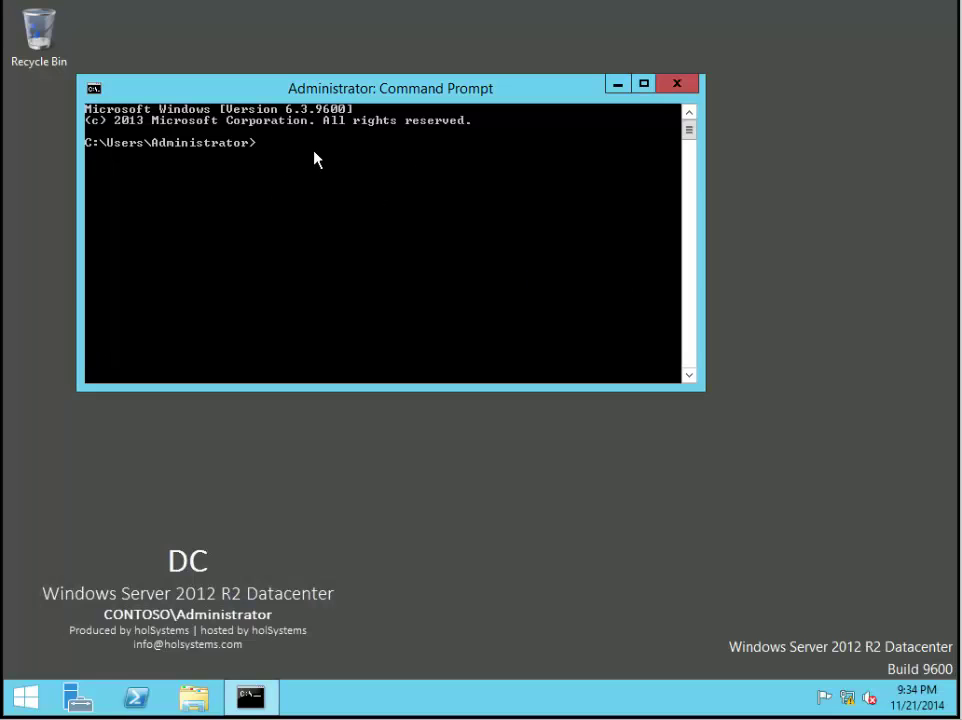
pyautogui.write('ipconfig')
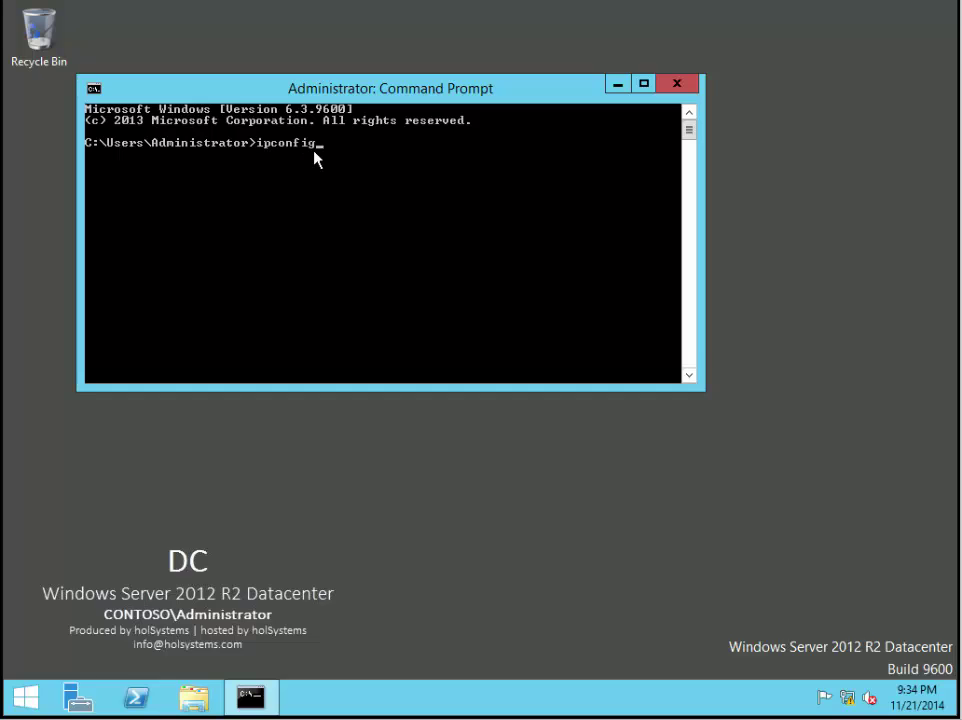
pyautogui.press('Return')
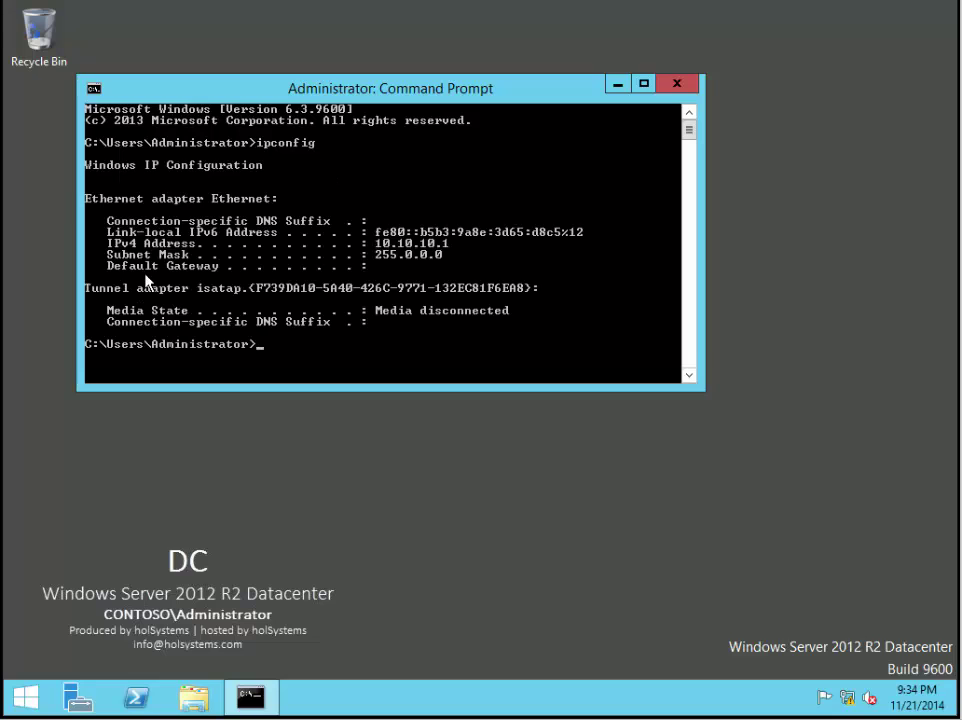